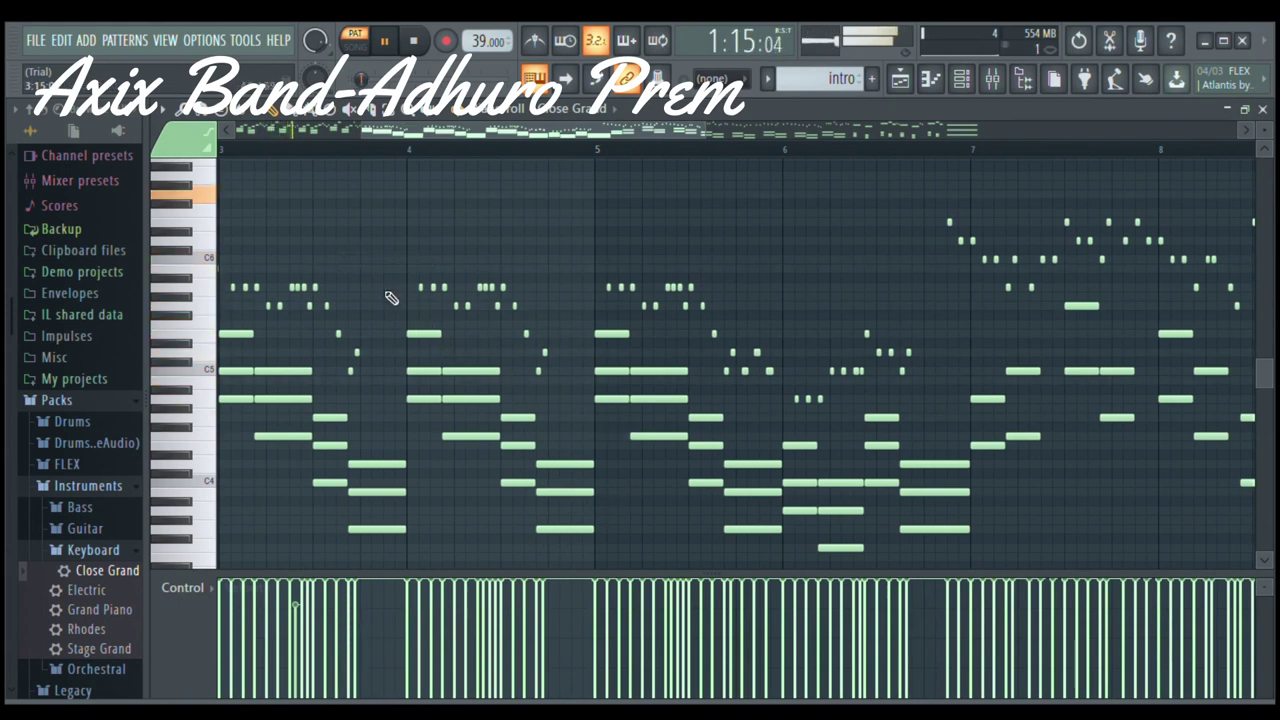
Step: Examine the Close Grand notes of the intro pattern across bars 1 to 12 during playback and stop it near the end
scroll(390, 297, down, 3)
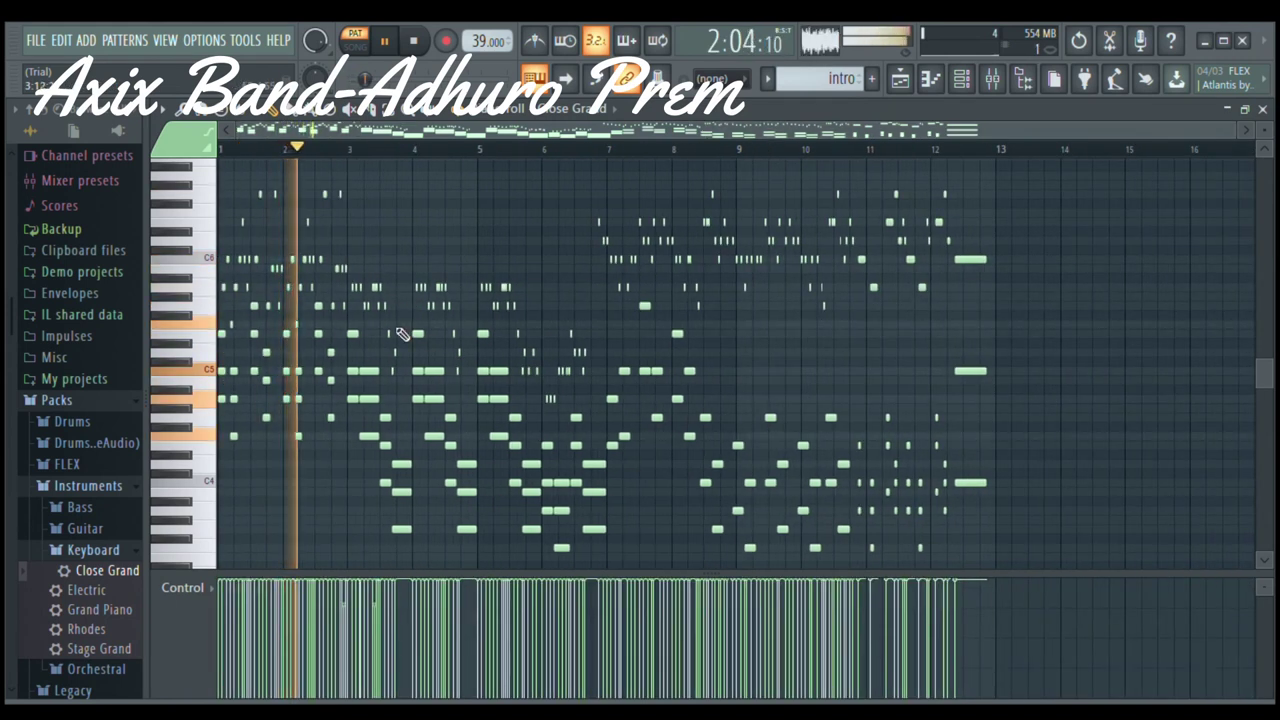
scroll(432, 213, up, 3)
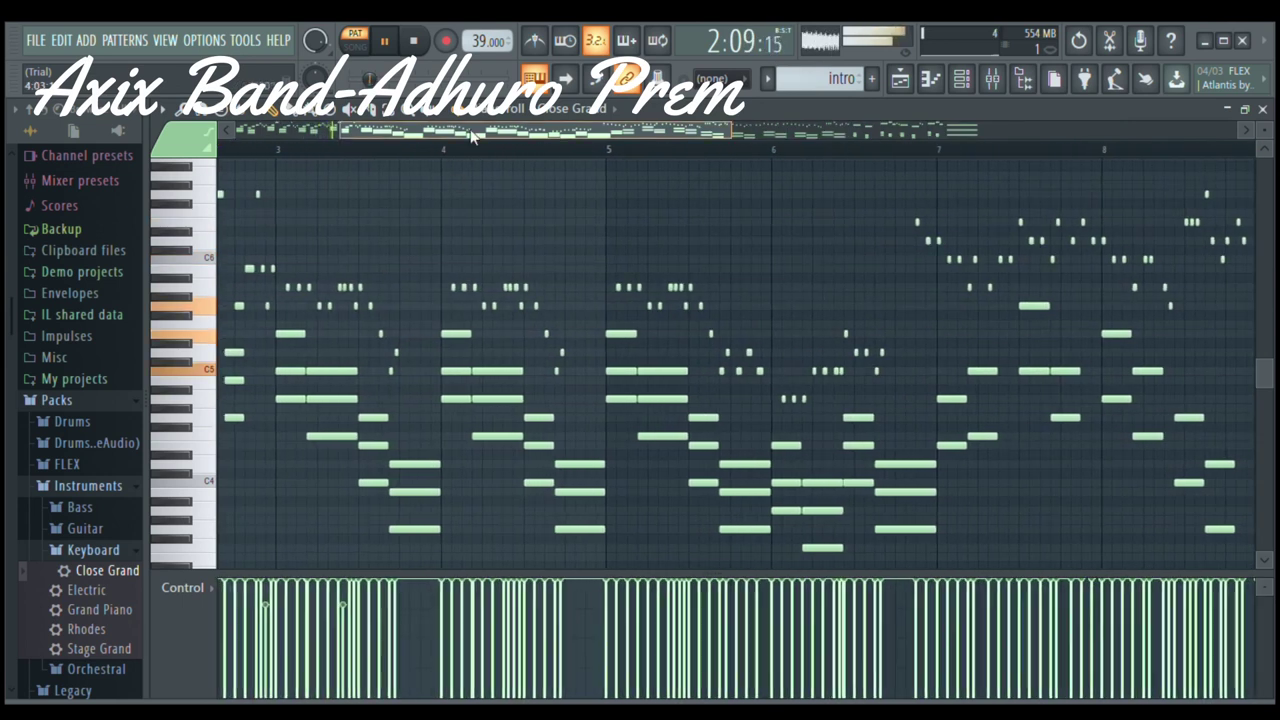
scroll(480, 225, up, 2)
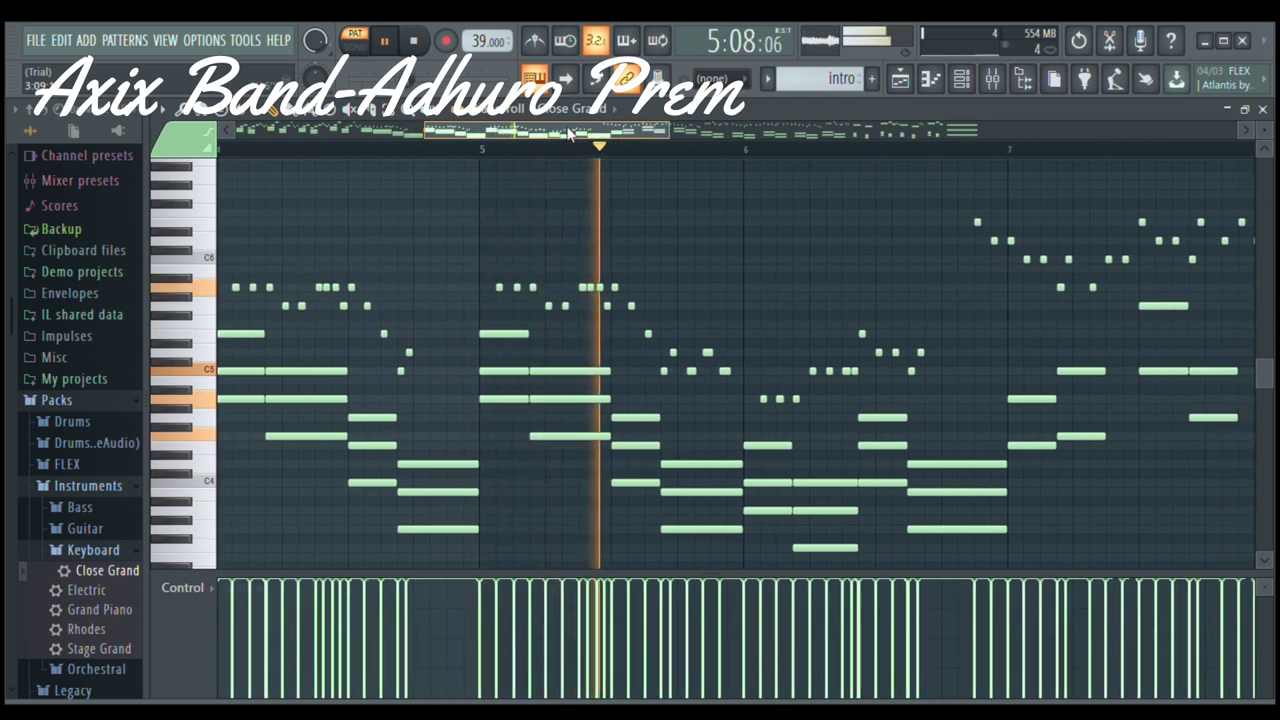
drag(570, 133, 770, 139)
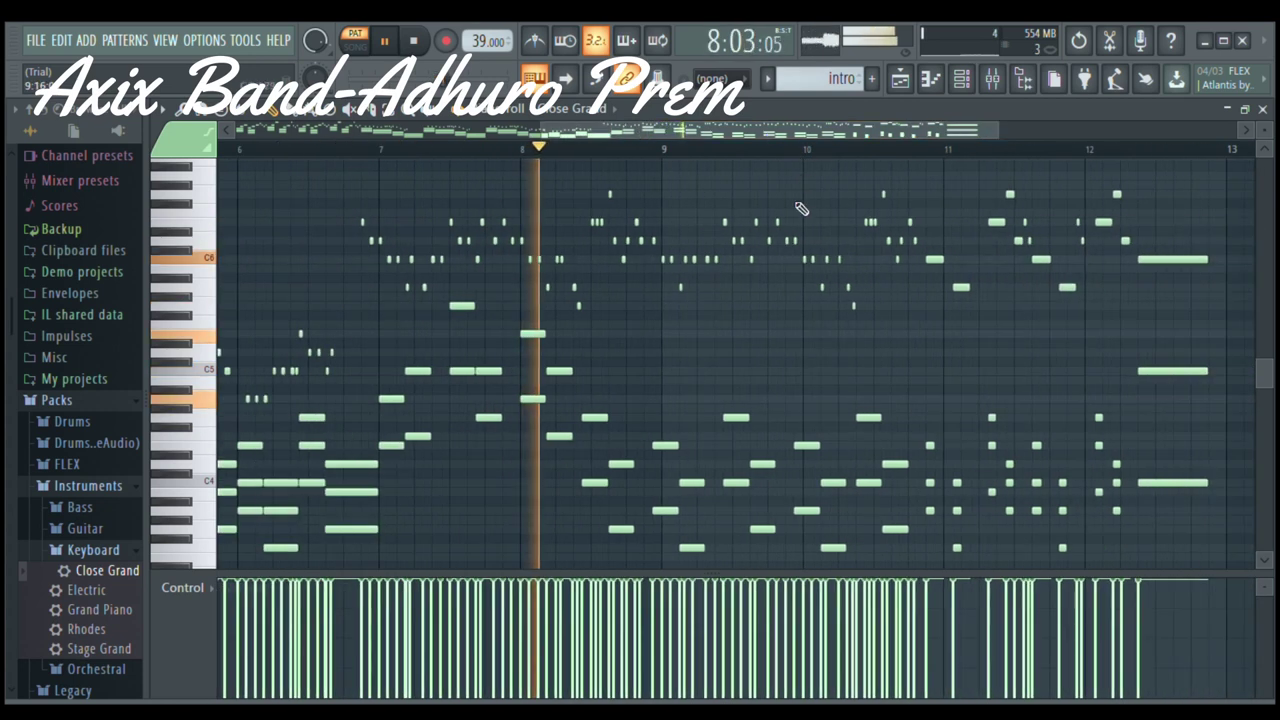
scroll(780, 149, down, 3)
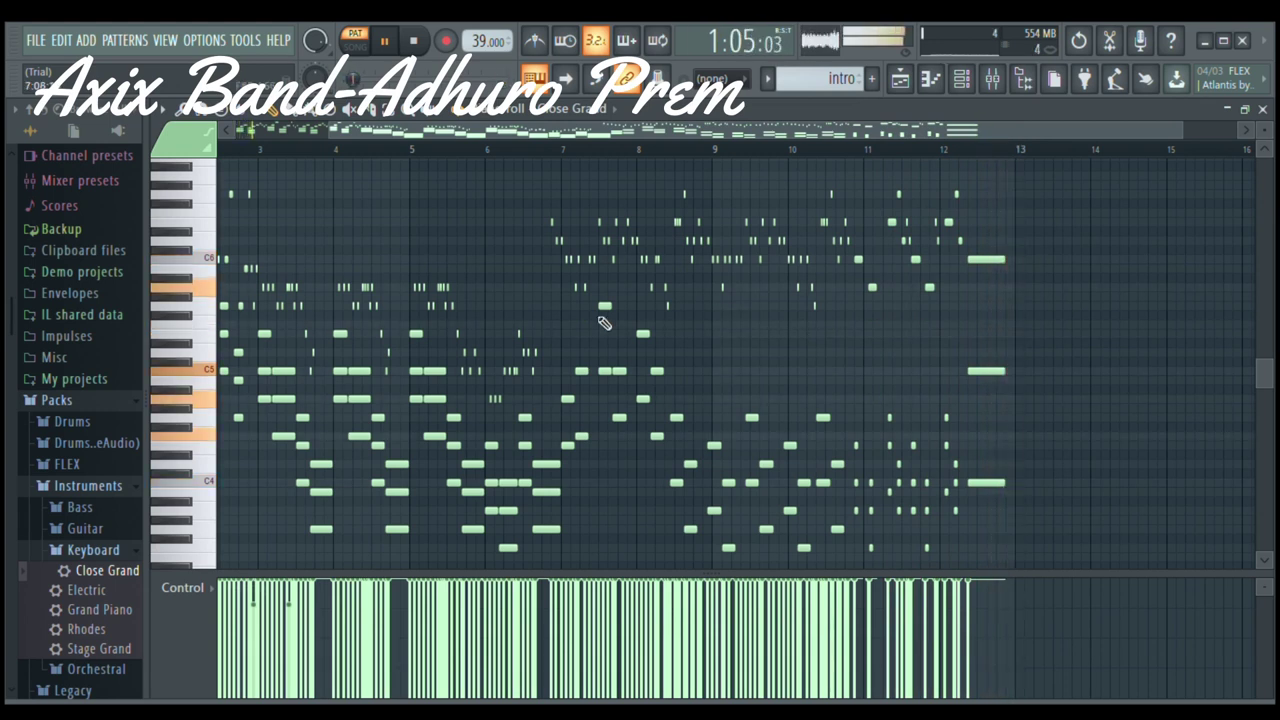
scroll(470, 325, up, 3)
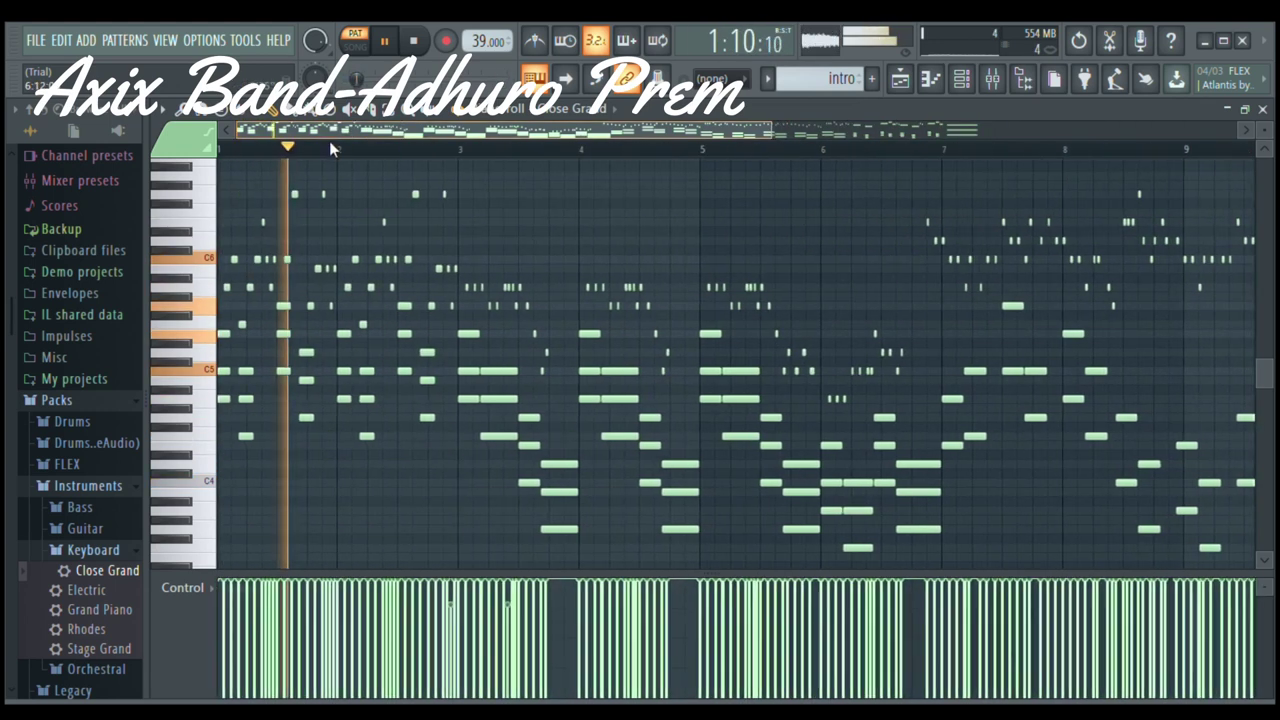
scroll(363, 209, up, 2)
drag(456, 135, 430, 136)
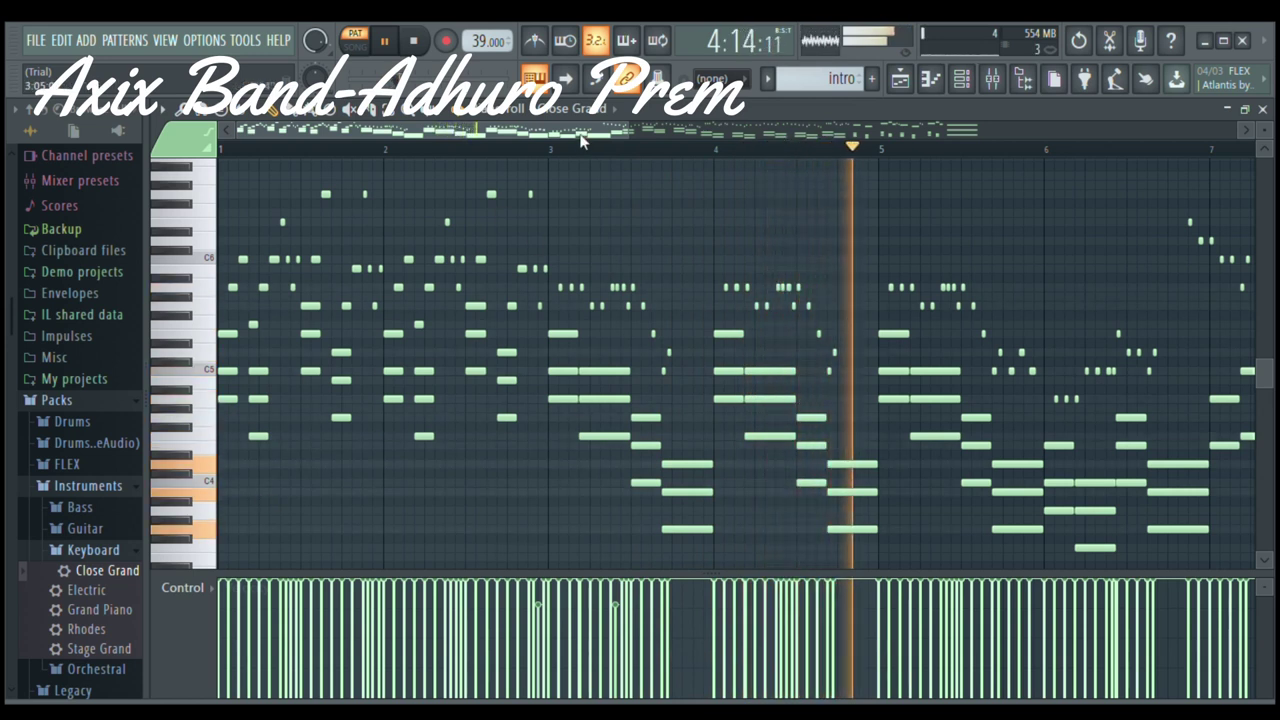
drag(580, 136, 762, 142)
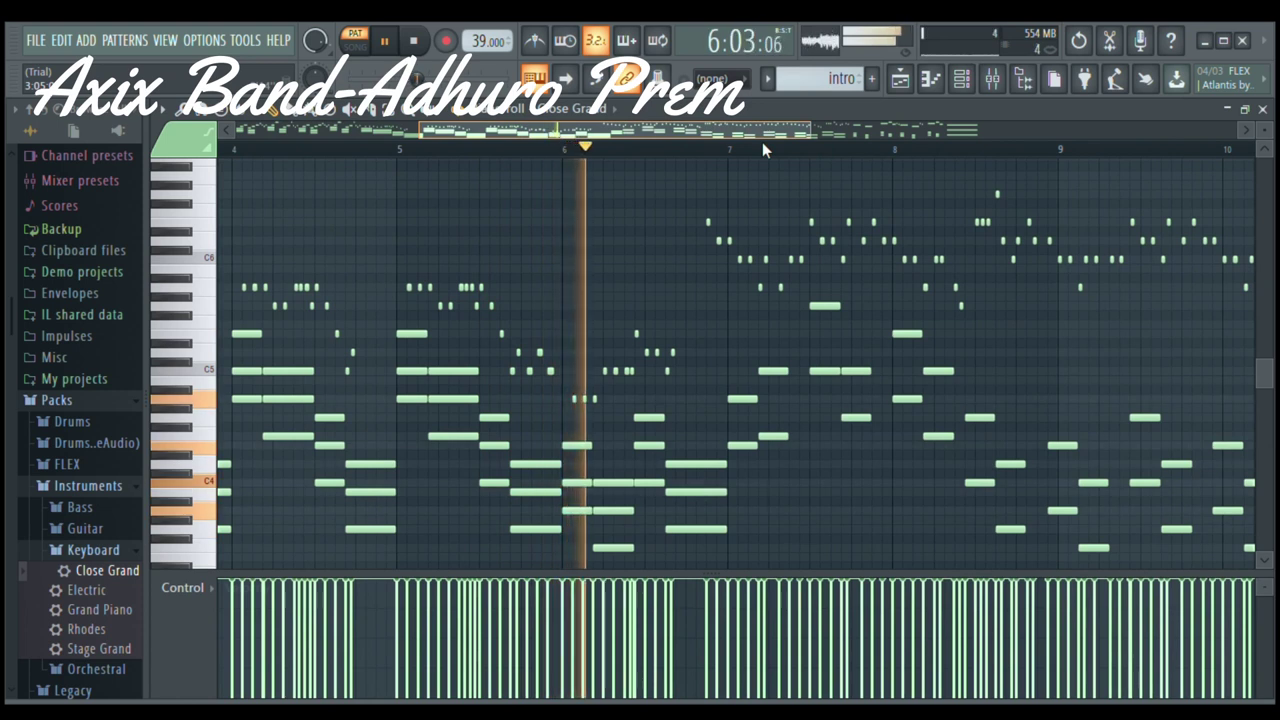
drag(765, 142, 854, 143)
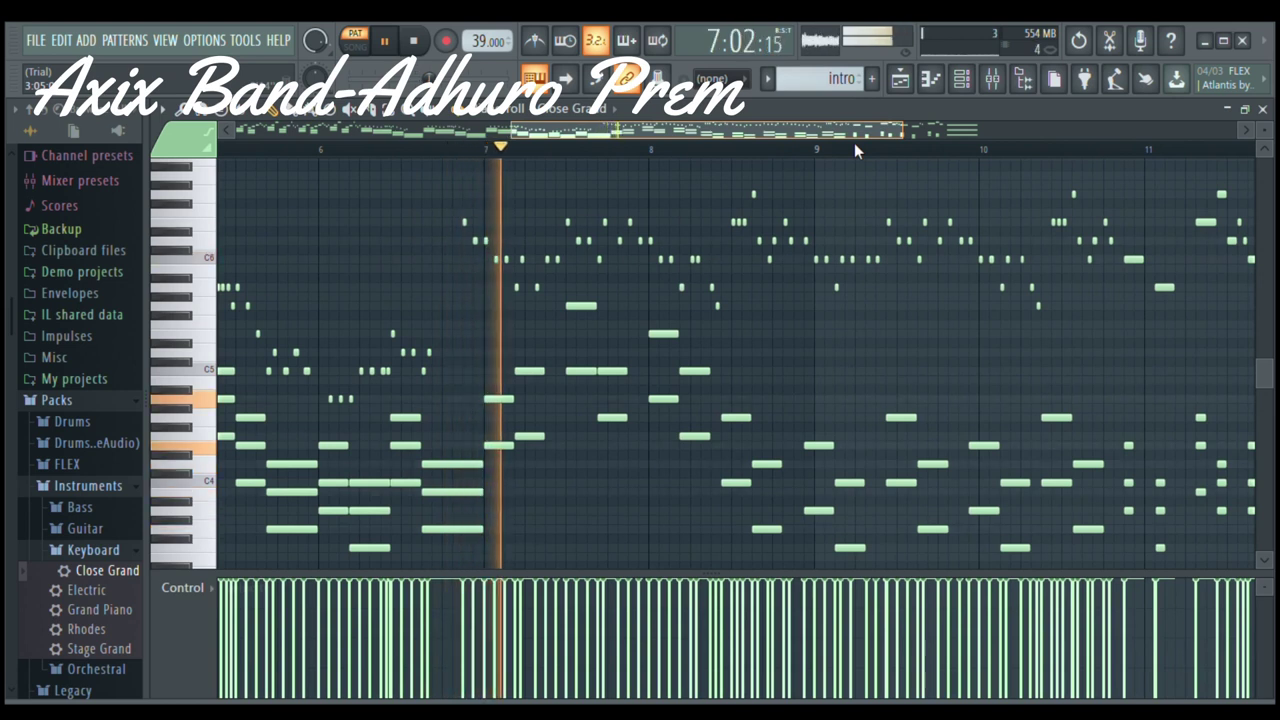
drag(854, 143, 915, 138)
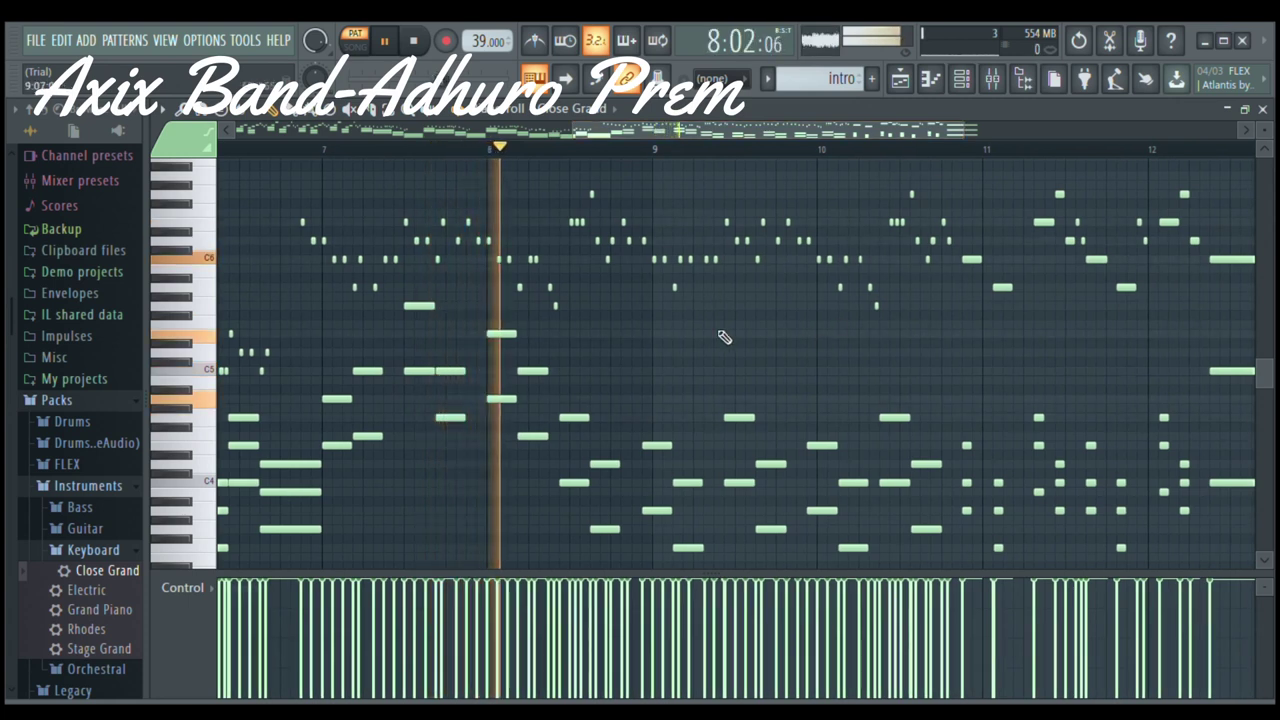
scroll(720, 337, down, 4)
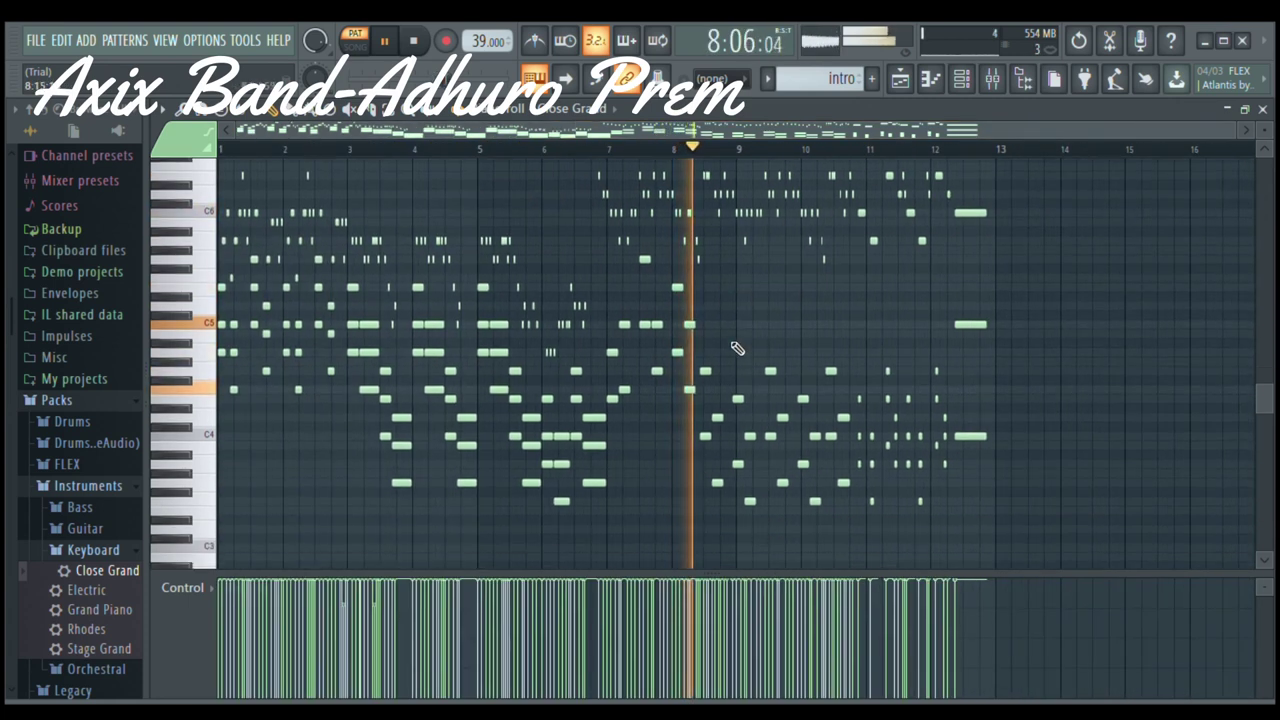
scroll(737, 348, up, 2)
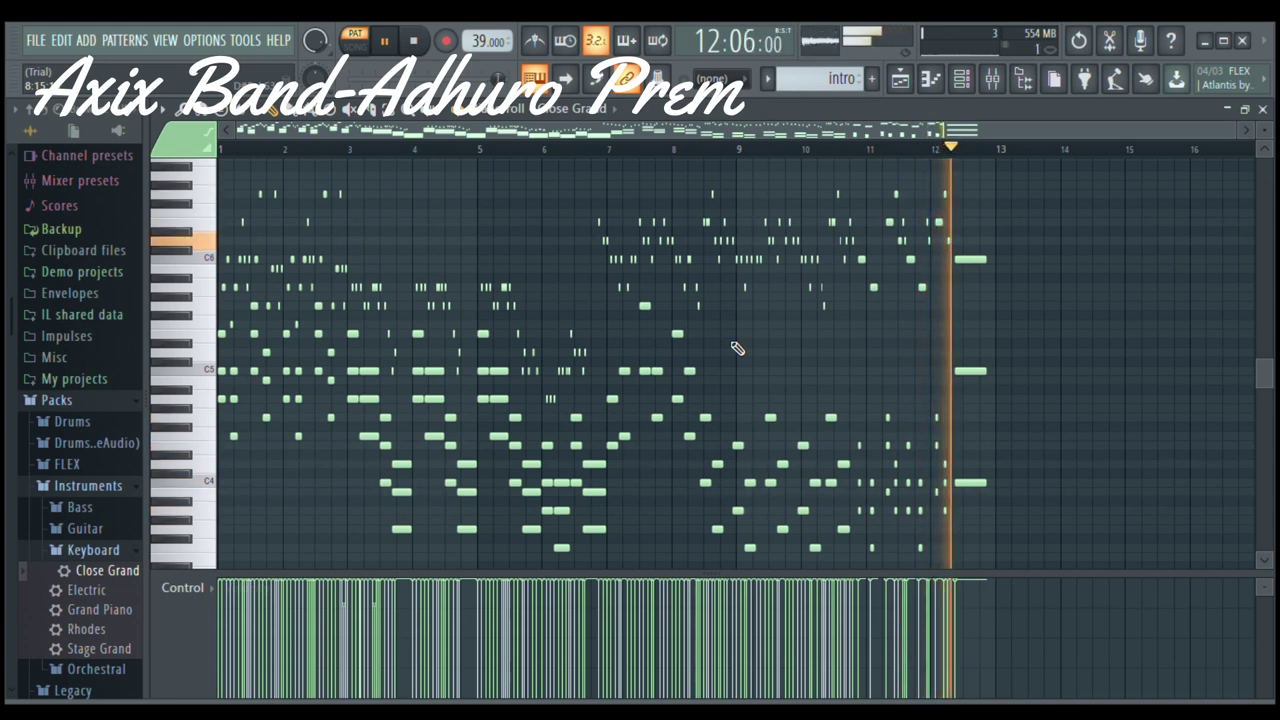
key(space)
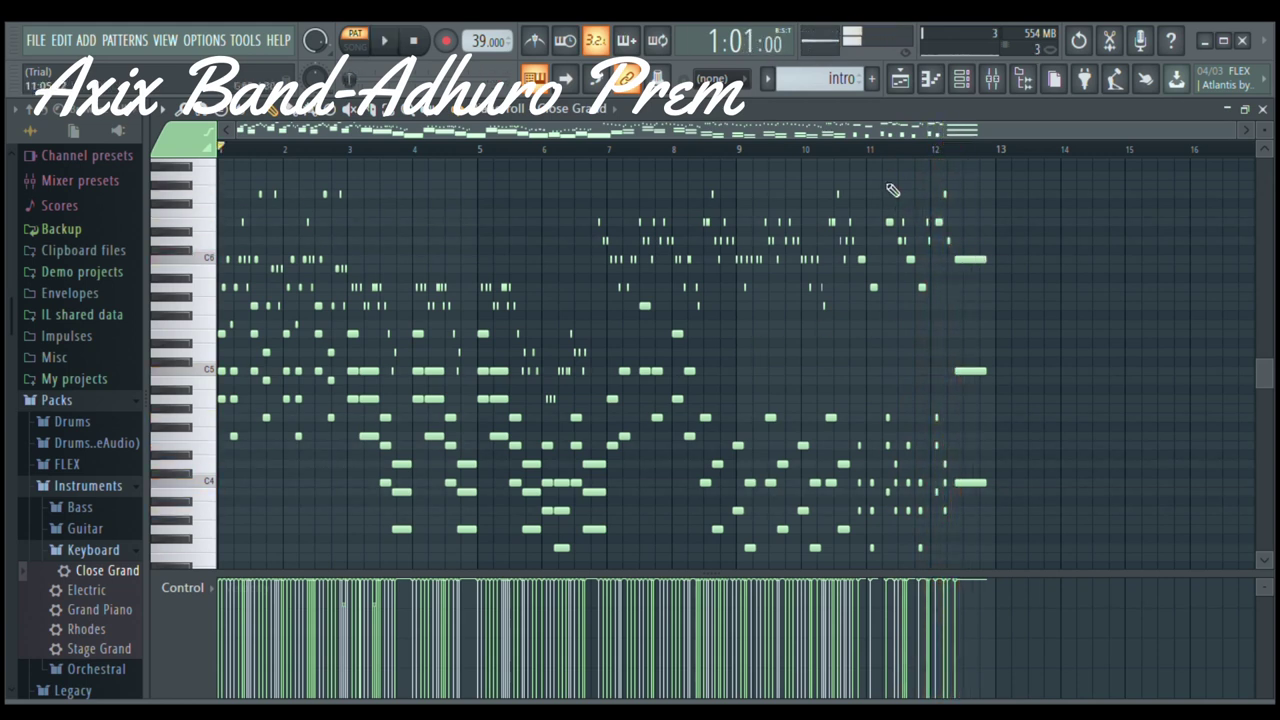
Step: View the intro clip in the playlist and browse the Loops sample pack during pattern playback
click(901, 84)
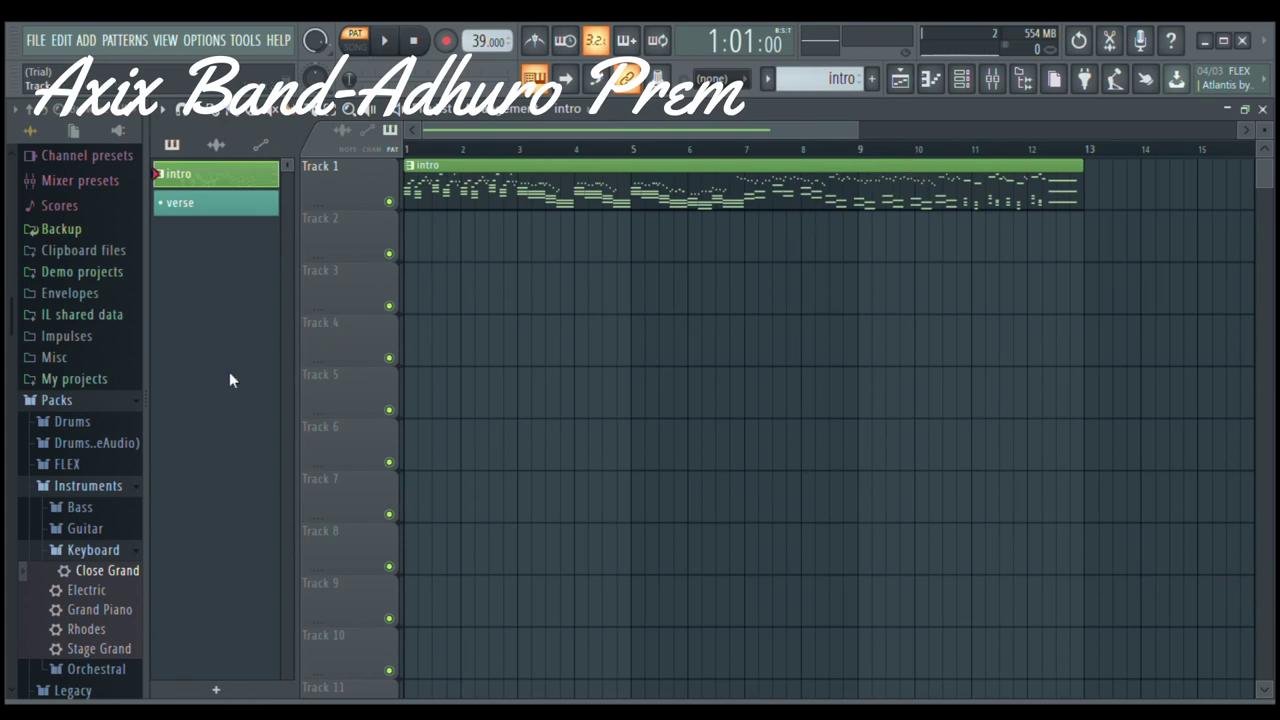
scroll(143, 486, down, 5)
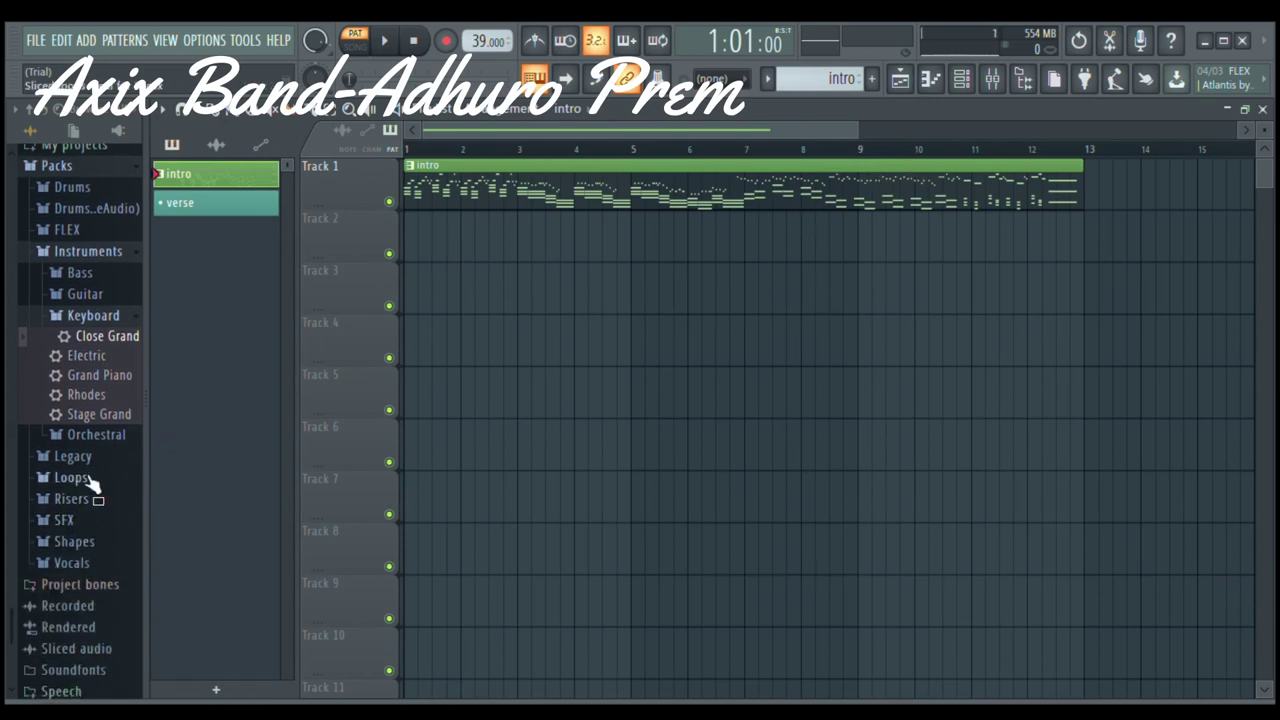
click(88, 477)
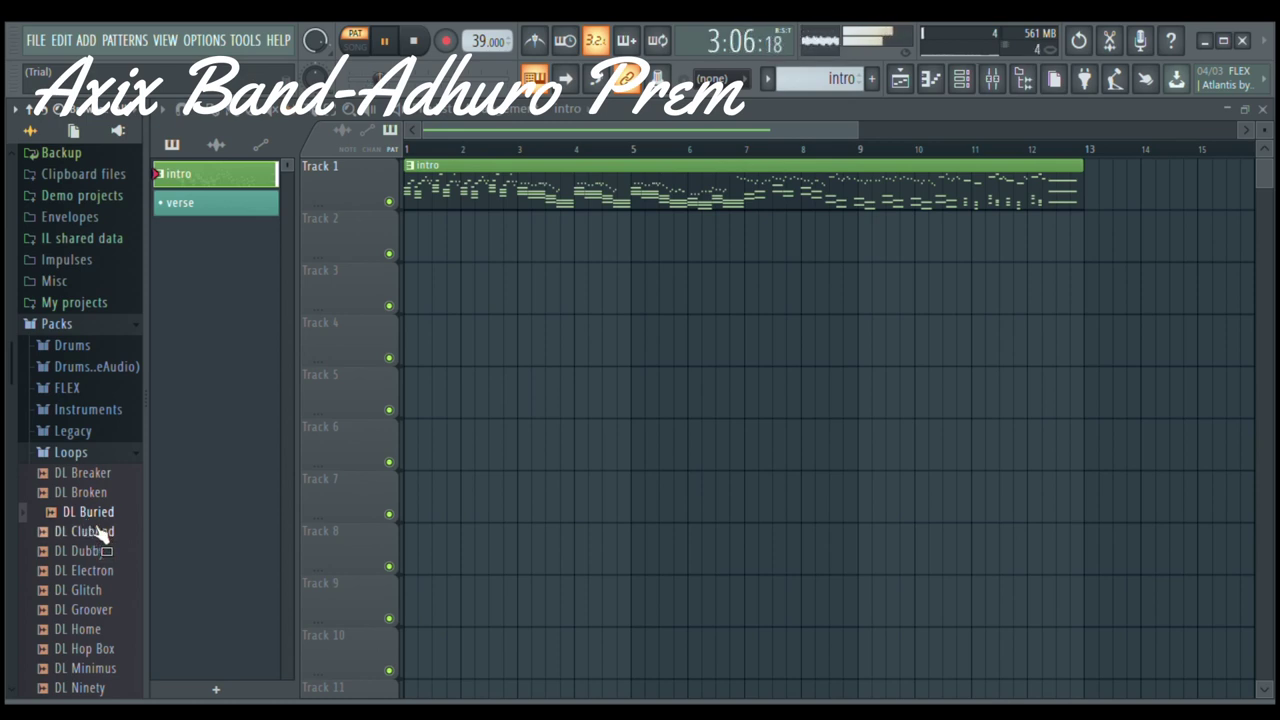
scroll(92, 520, down, 4)
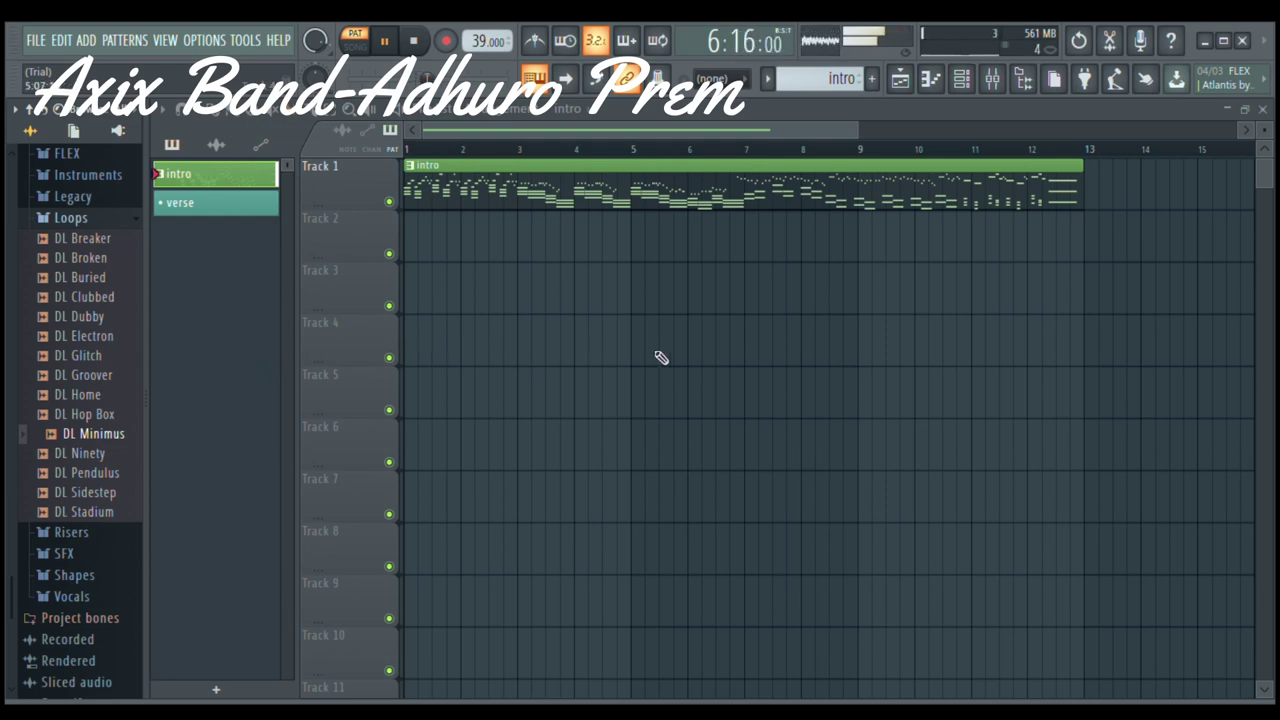
Step: Enlarge the room size of Fruity Reeverb 2 on mixer Insert 3, lower its high cut, and raise the early reflection and wet levels
click(998, 88)
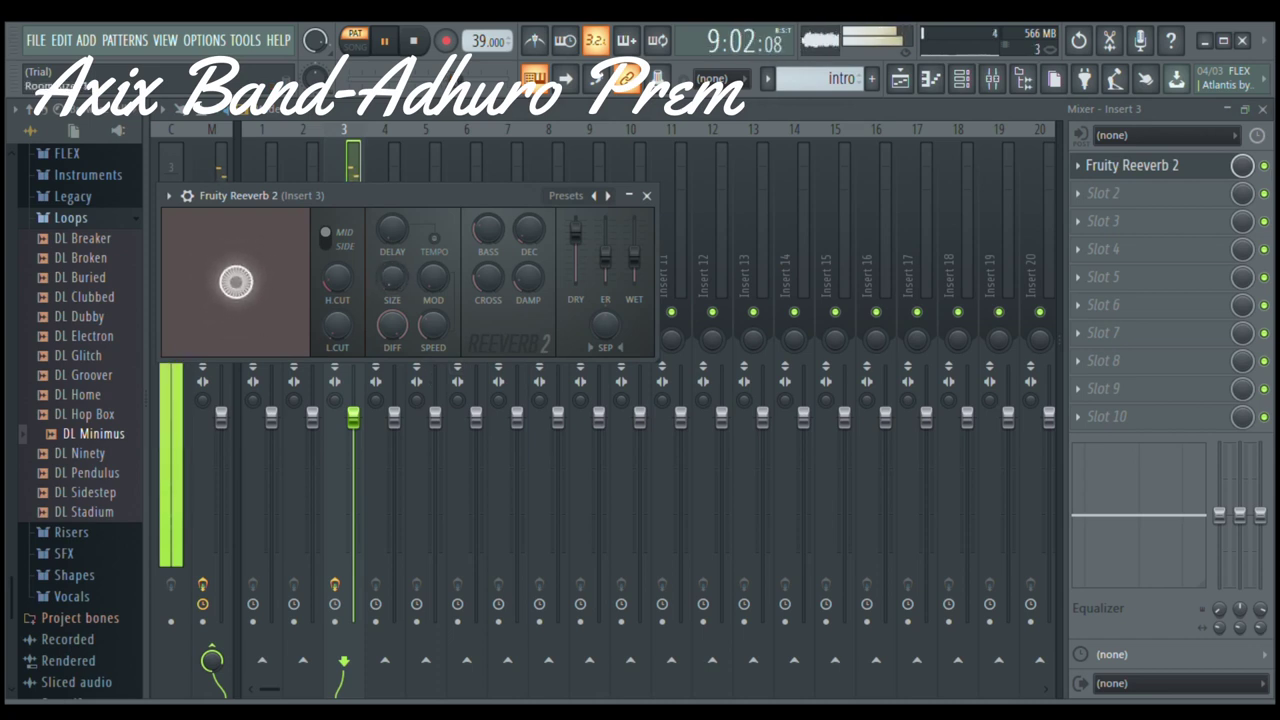
drag(236, 282, 243, 308)
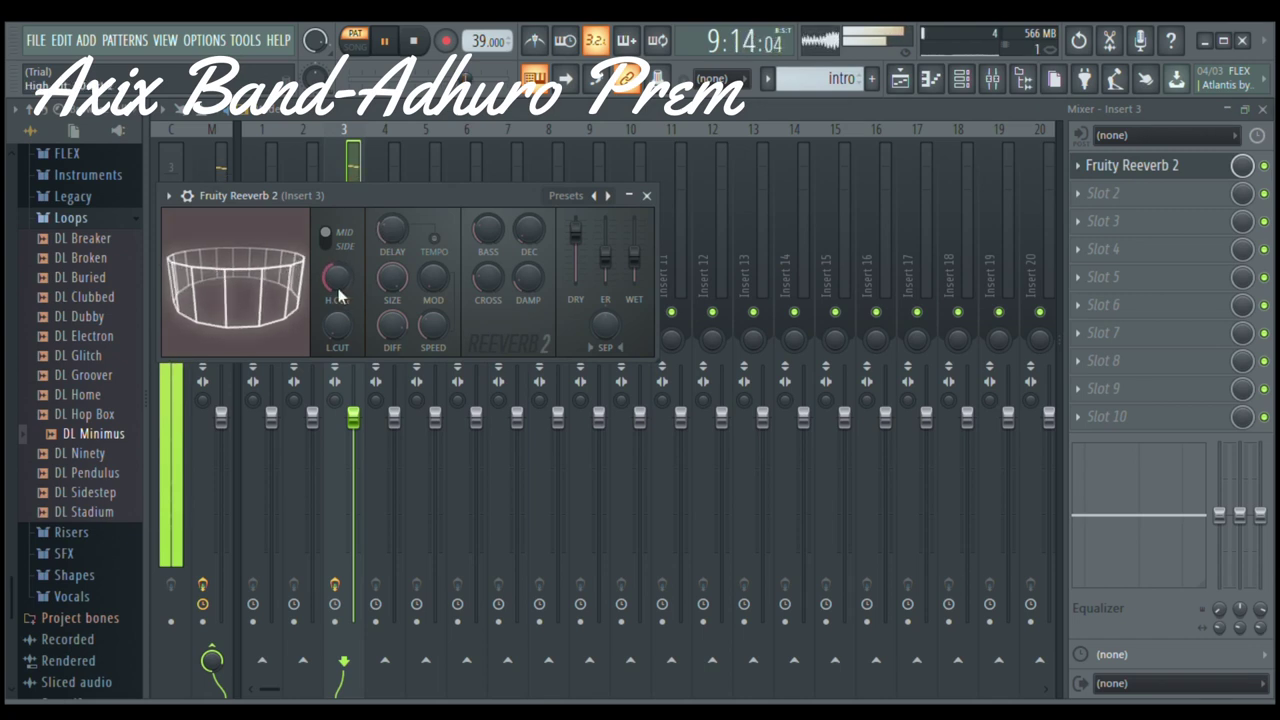
mouse_move(255, 292)
mouse_down()
mouse_move(258, 266)
mouse_move(244, 266)
mouse_move(240, 286)
mouse_up()
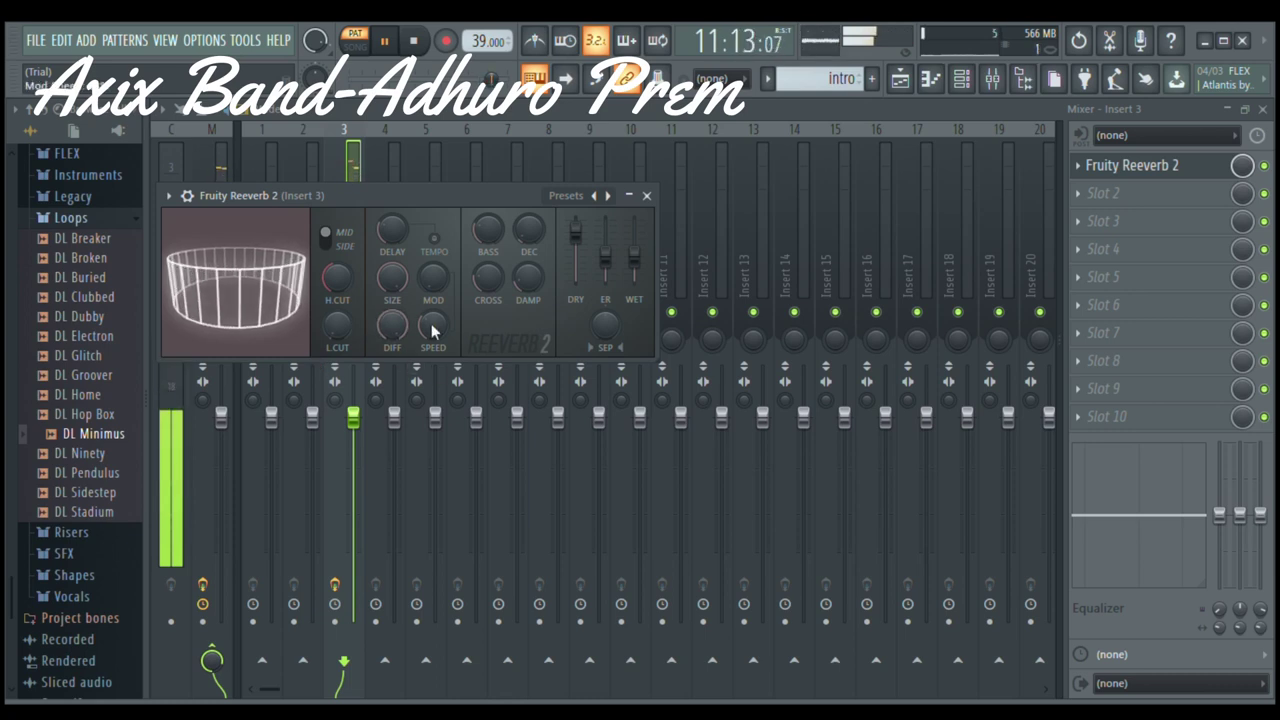
drag(605, 258, 633, 245)
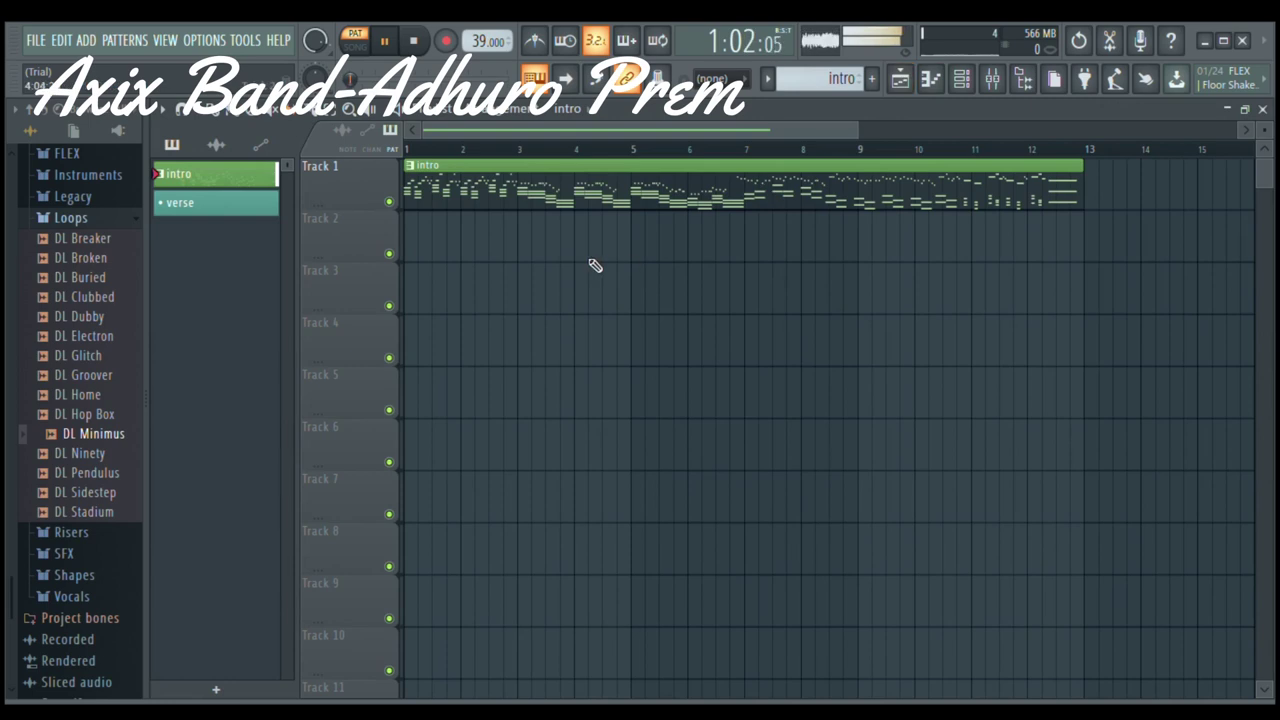
Step: Raise the wet and dry levels of Fruity Reeverb 2 on Insert 3 and set the Insert 3 fader to about 114%
click(993, 80)
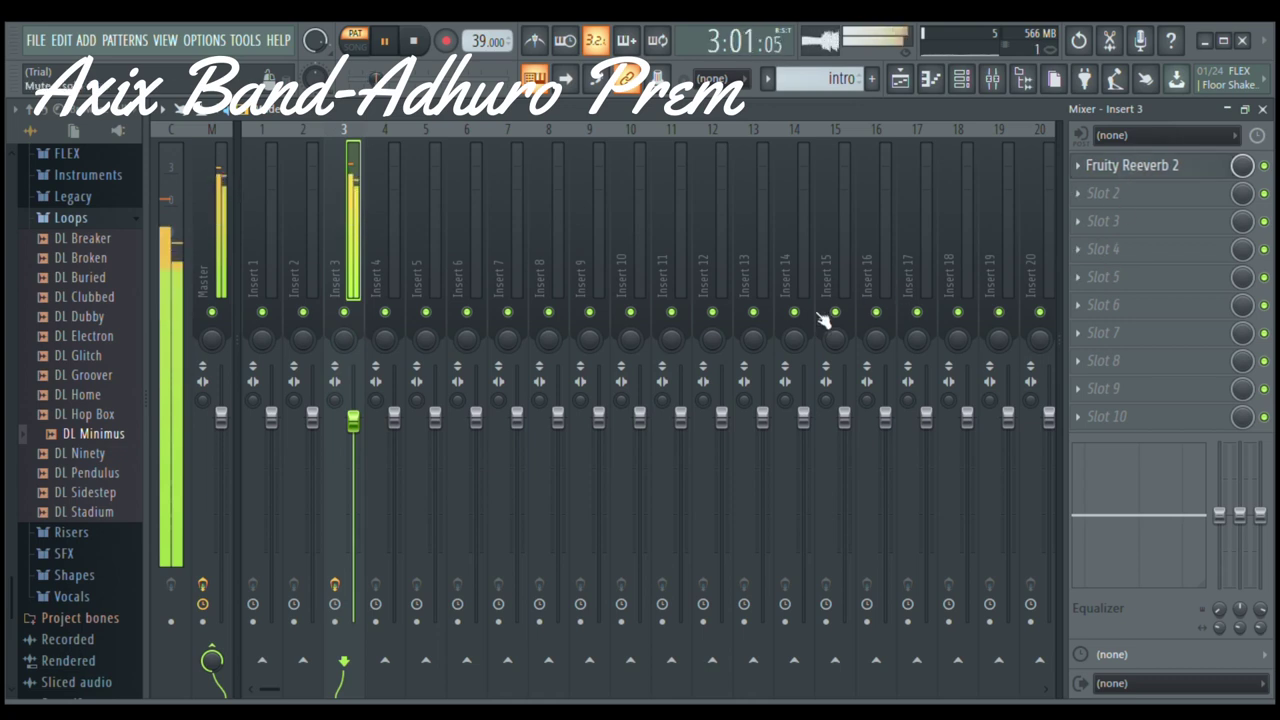
click(1130, 166)
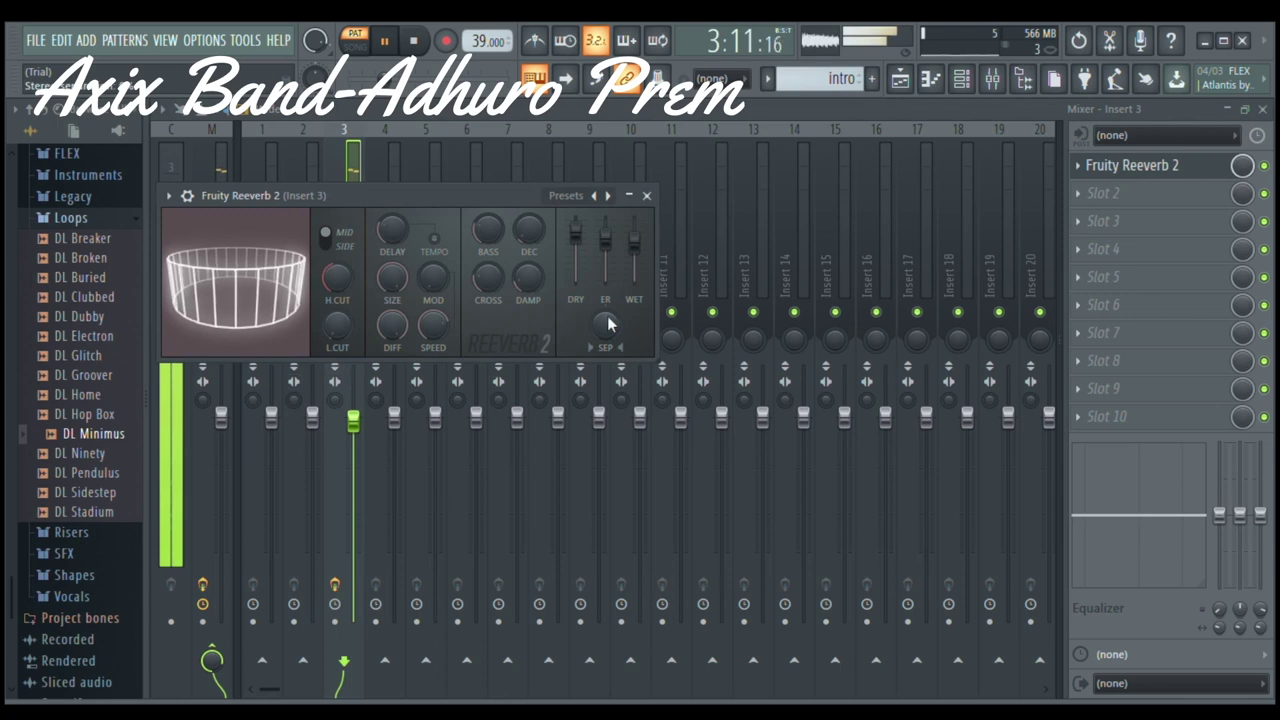
drag(634, 240, 634, 221)
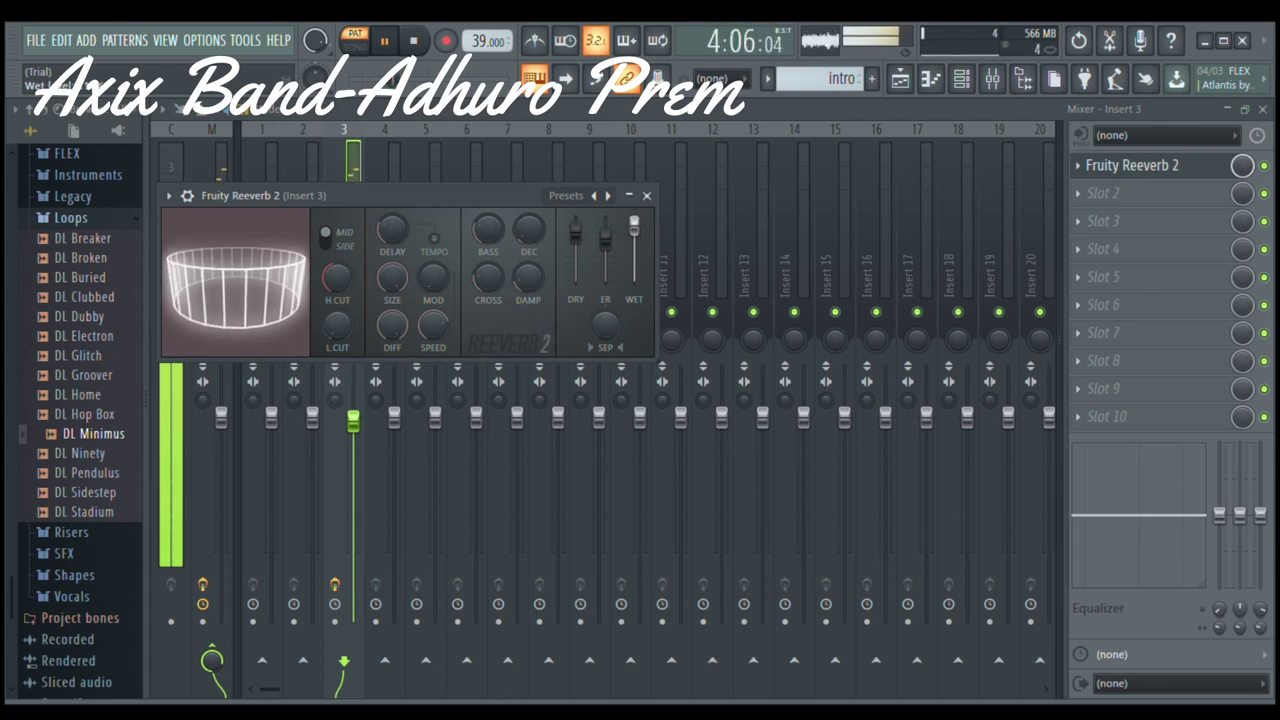
drag(575, 232, 575, 215)
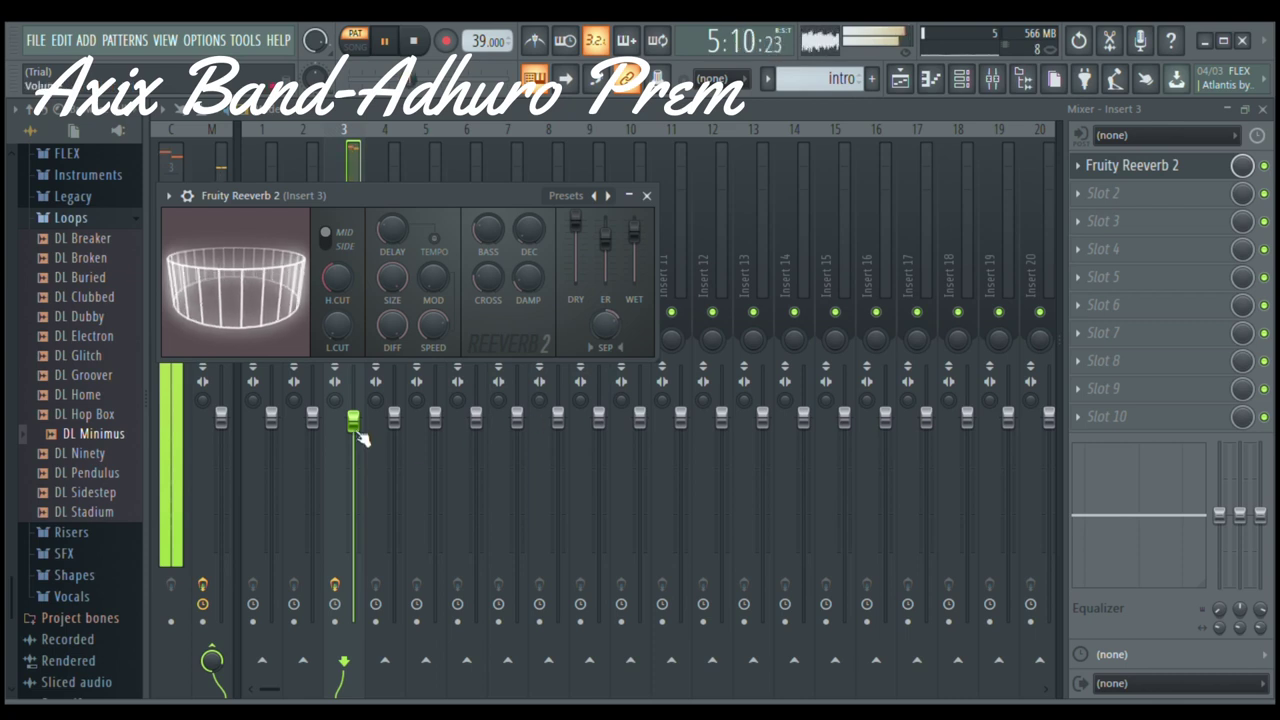
key(Escape)
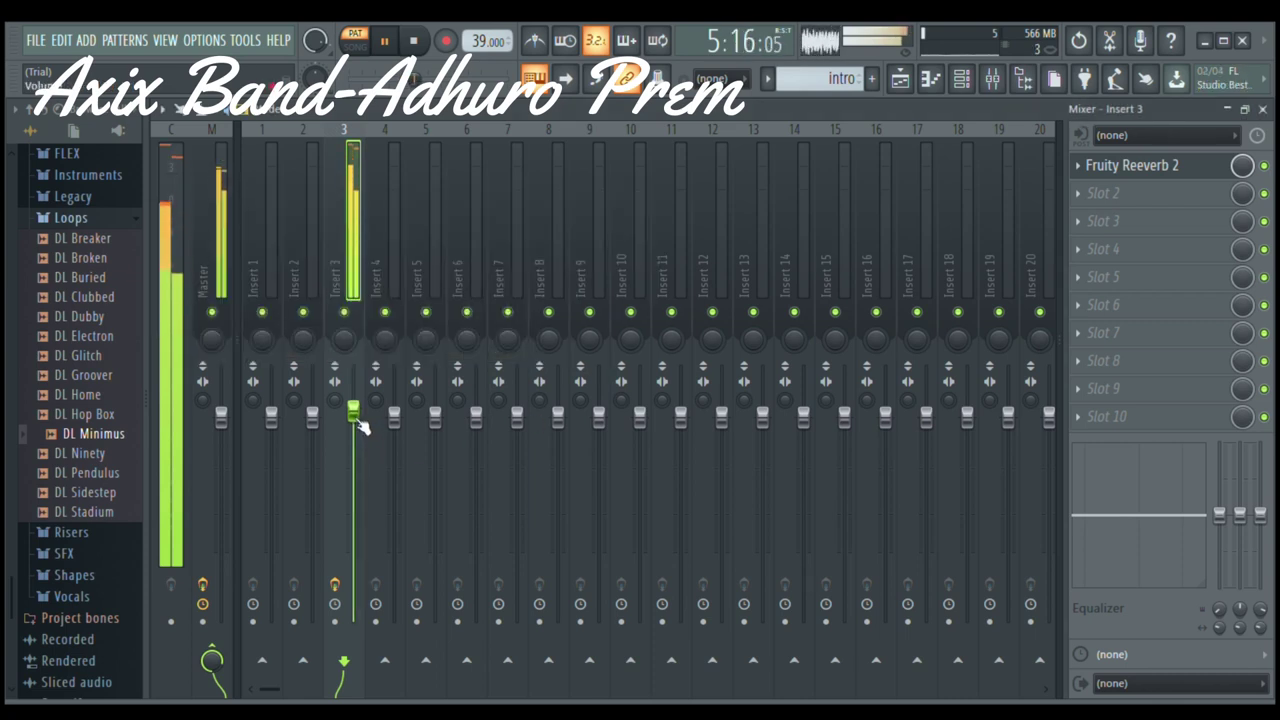
drag(362, 427, 362, 396)
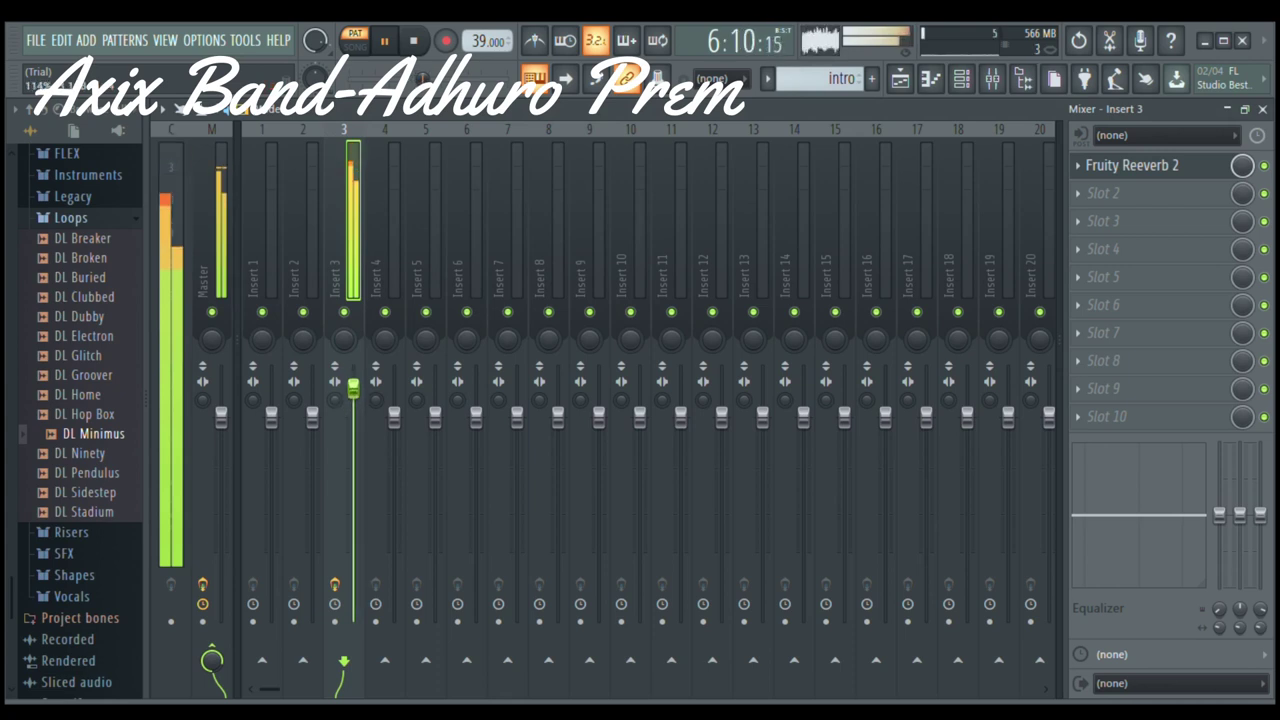
Step: Open the intro pattern's notes from the playlist, review them during playback, and stop at the end of bar 12
click(900, 79)
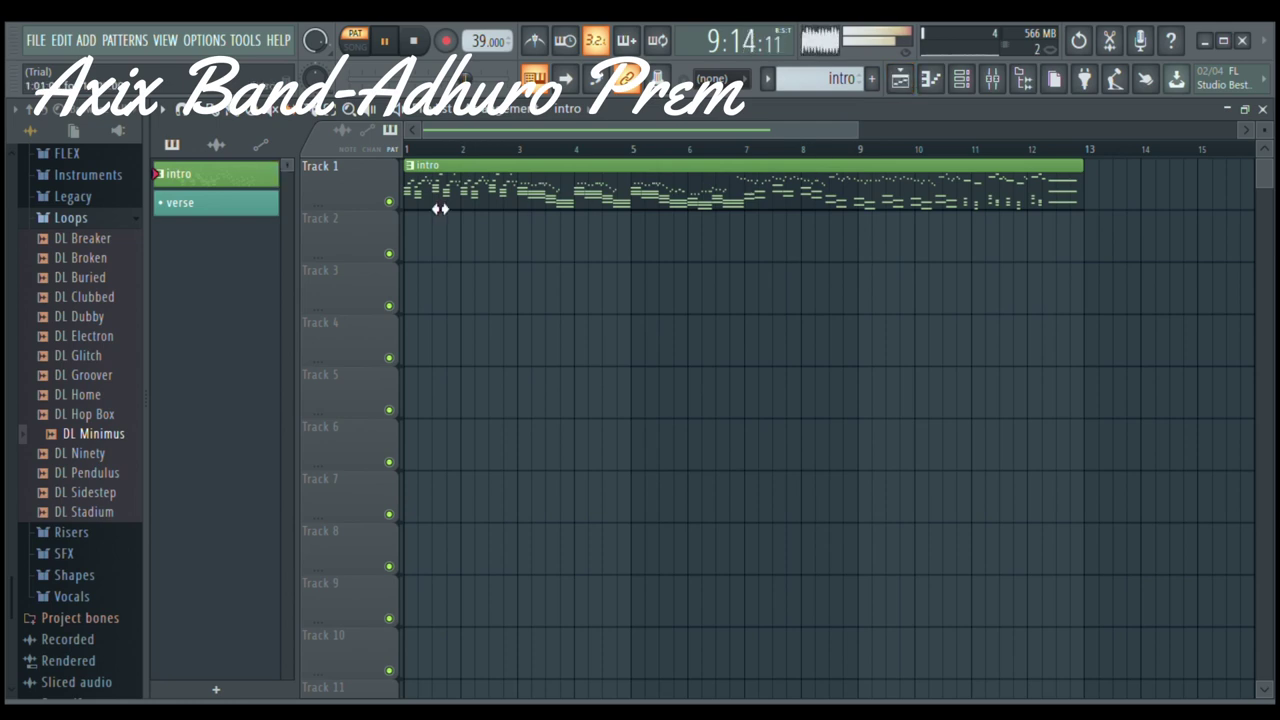
double_click(233, 188)
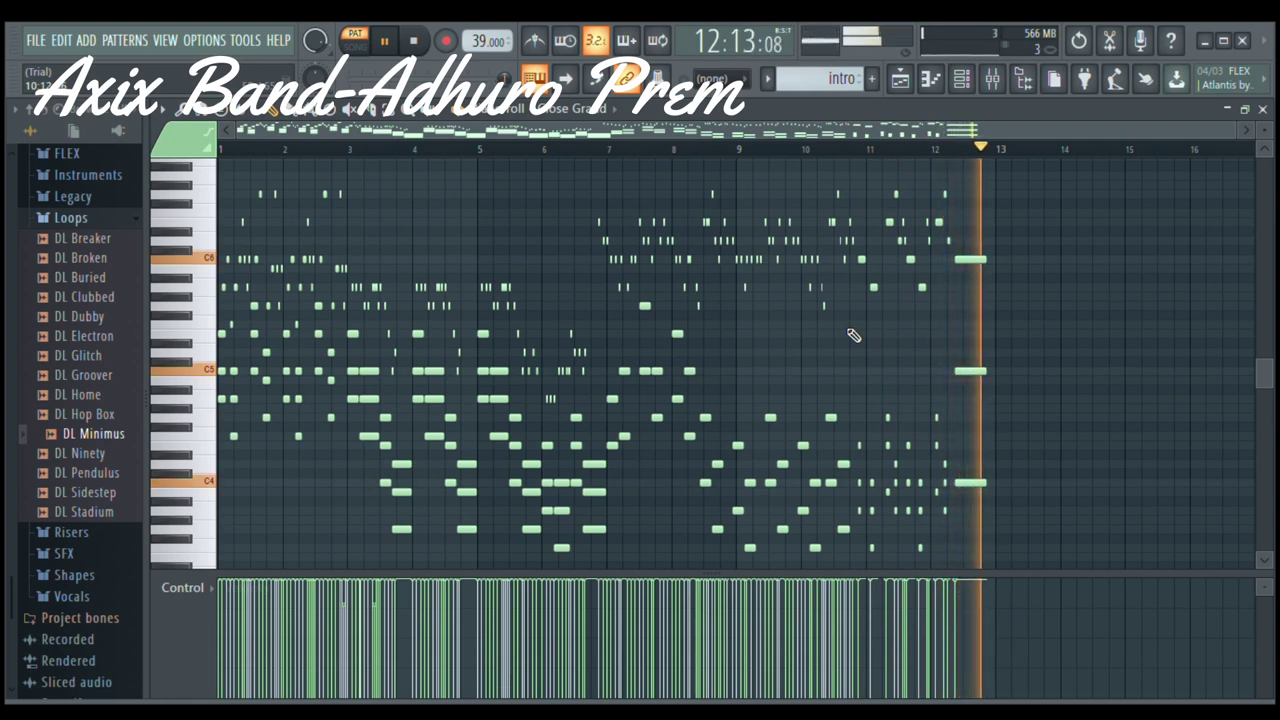
key(space)
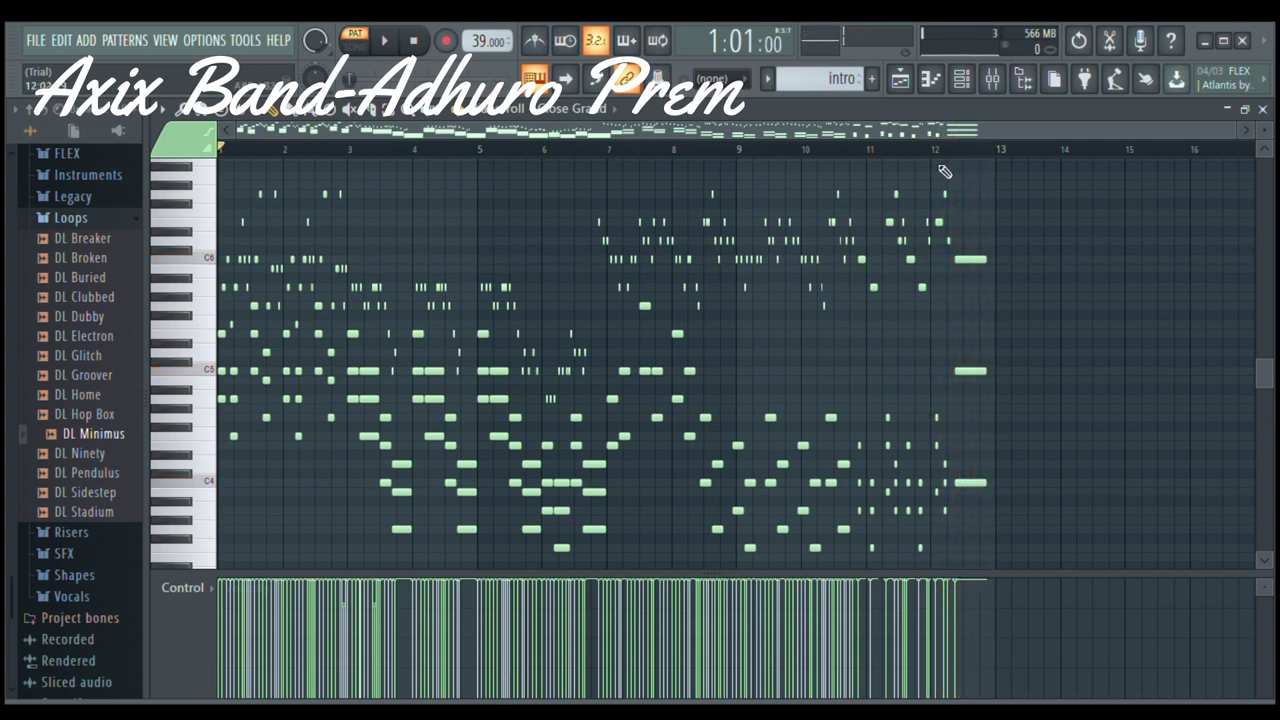